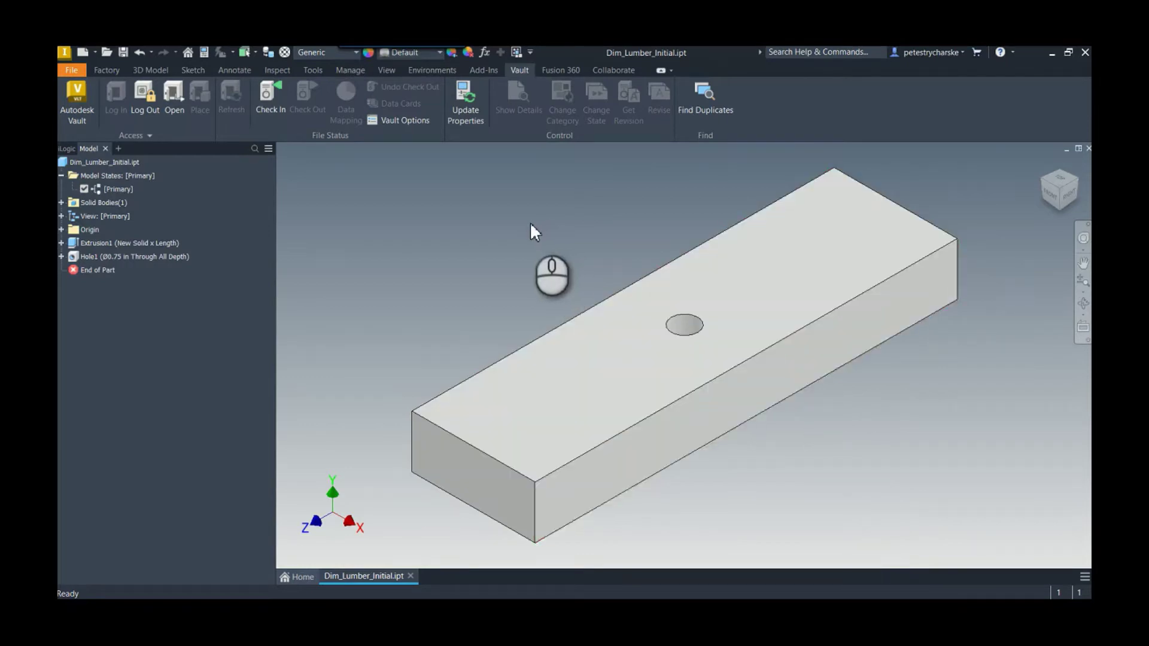
- Check the parameters table and the model state options, closing both without changes
{"action": "left_click", "coordinate": [483, 54]}
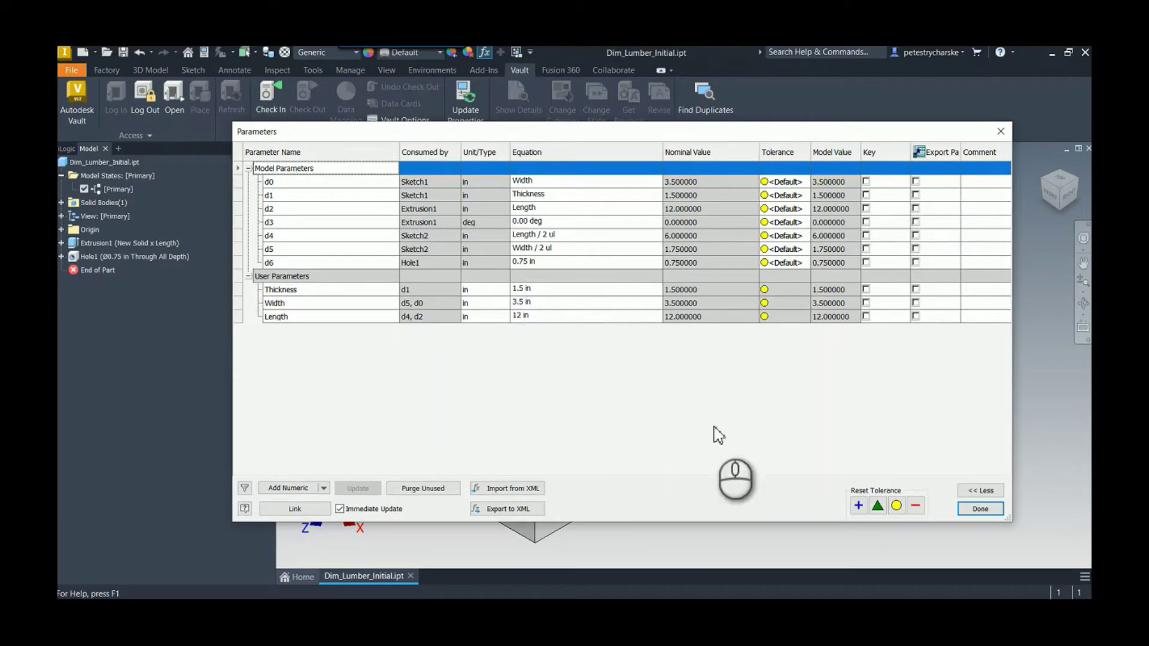
{"action": "left_click", "coordinate": [973, 512]}
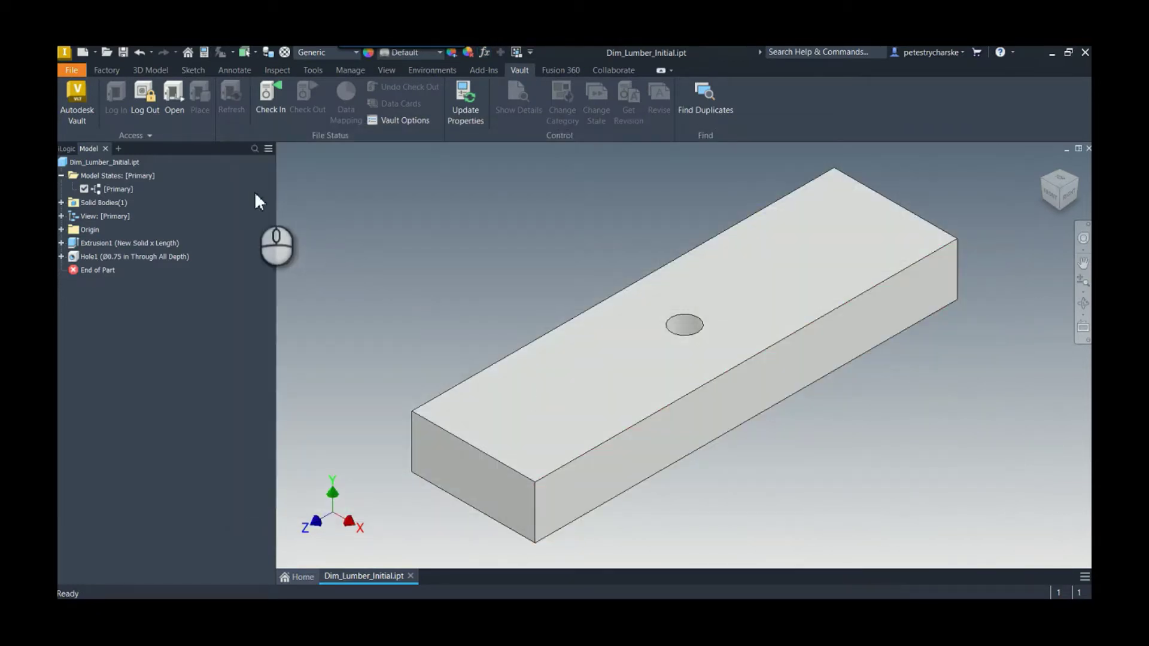
{"action": "right_click", "coordinate": [133, 175]}
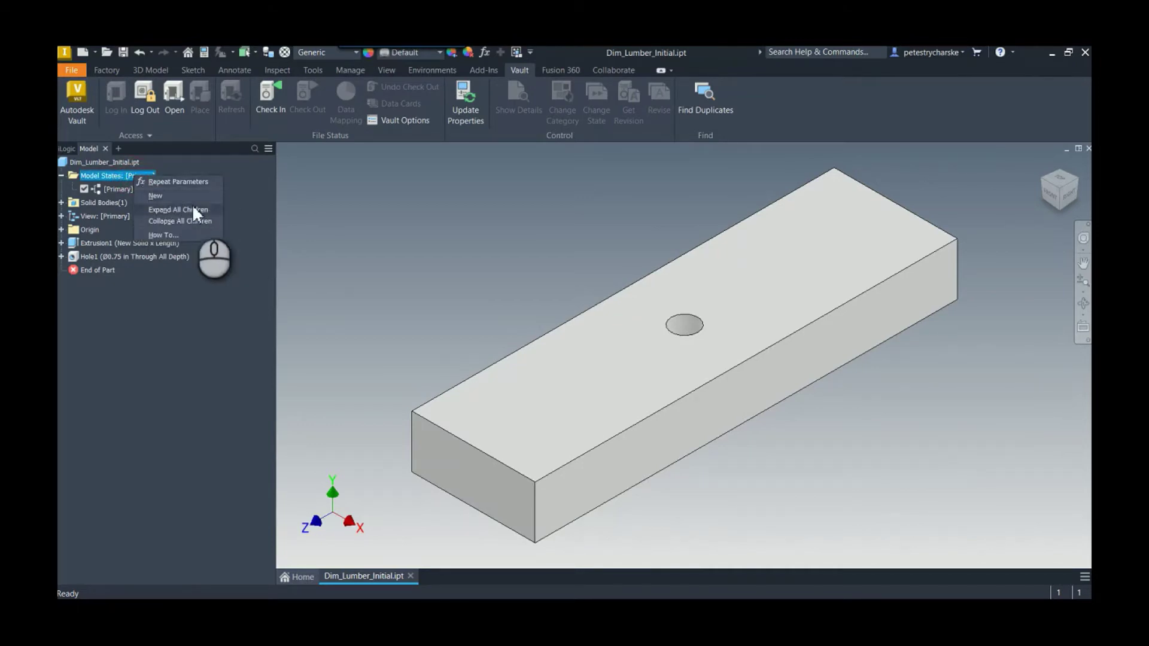
{"action": "left_click", "coordinate": [333, 237]}
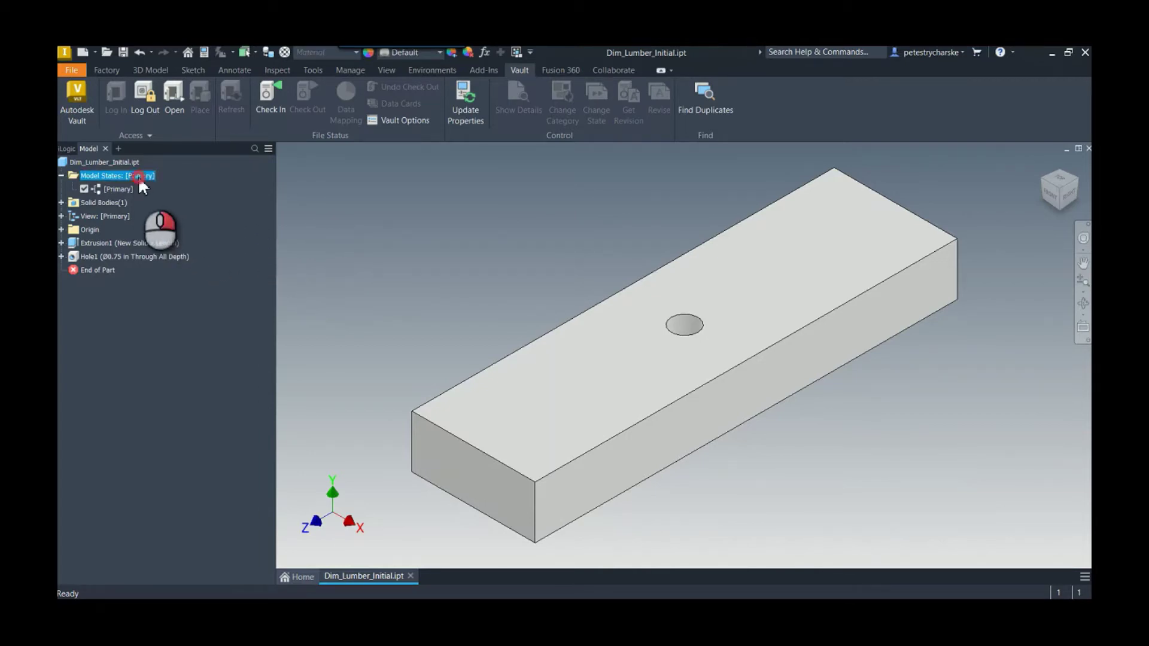
- Create a new model state, accept the edit scope message, and rename it Setup
{"action": "right_click", "coordinate": [145, 180]}
{"action": "left_click", "coordinate": [171, 199]}
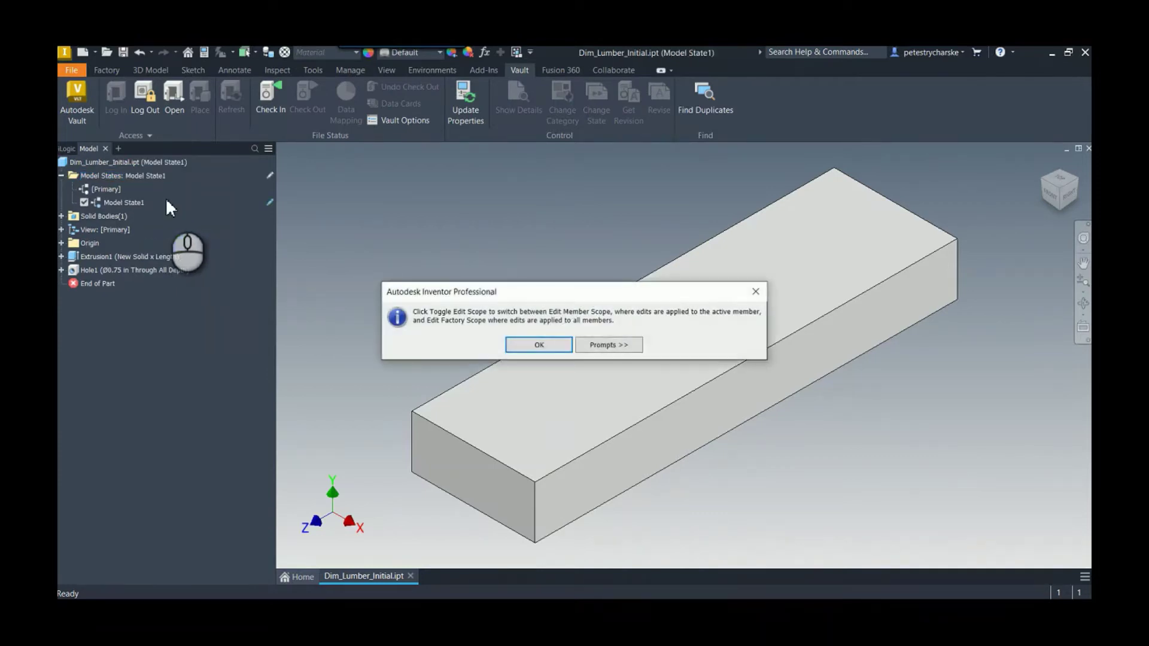
{"action": "left_click", "coordinate": [531, 340]}
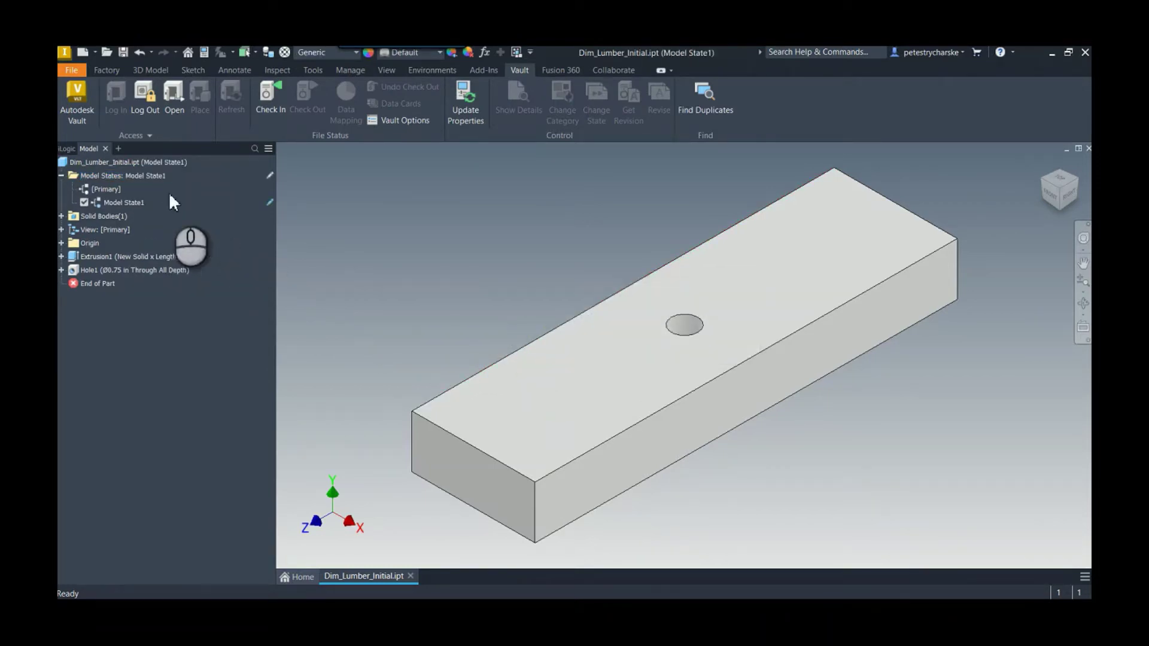
{"action": "double_click", "coordinate": [123, 202]}
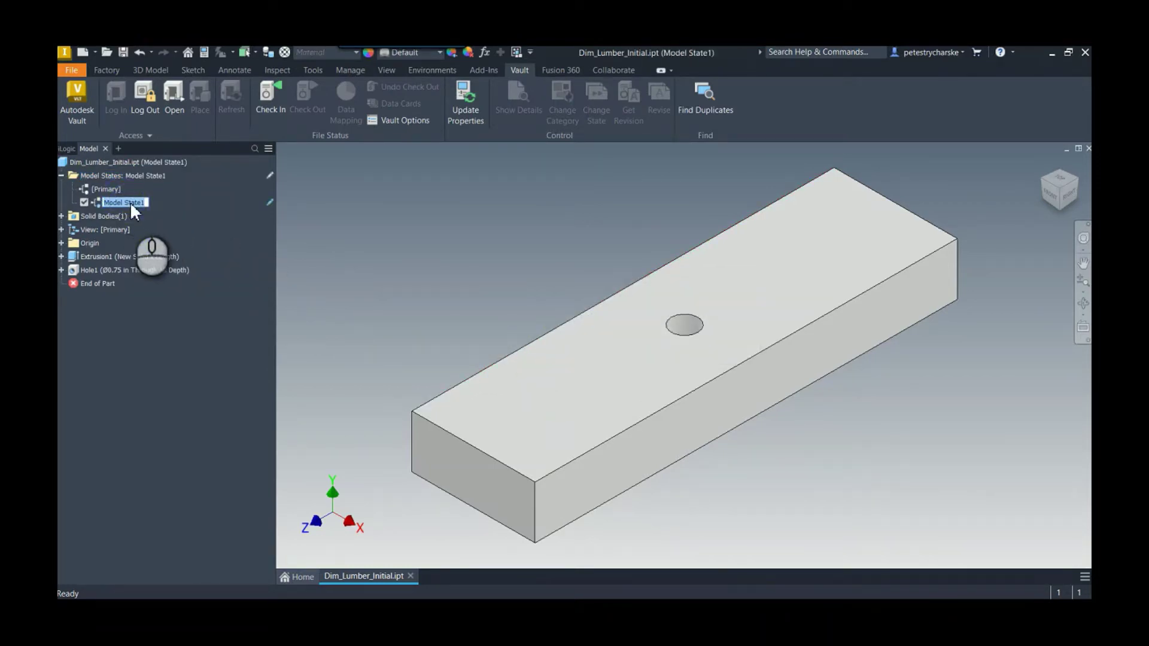
{"action": "type", "text": "Setup"}
{"action": "key", "text": "Return"}
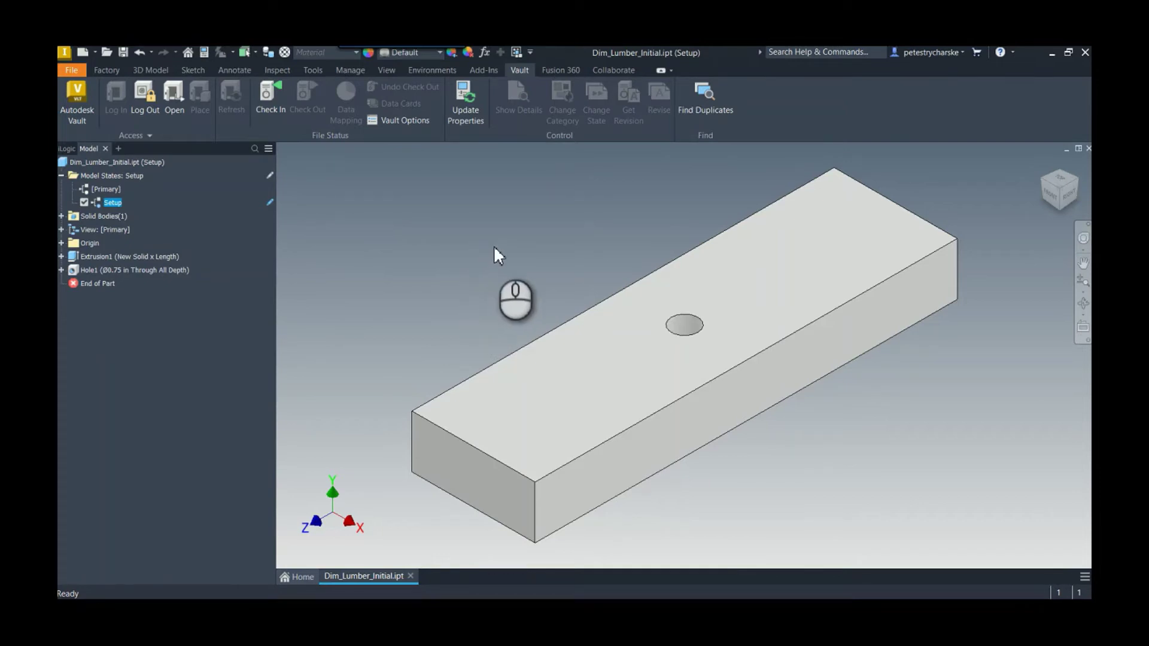
- In the parameters table, set Width 5.5, Length 24 and Thickness 3.5 inches for Setup
{"action": "left_click", "coordinate": [485, 53]}
{"action": "left_click", "coordinate": [548, 303]}
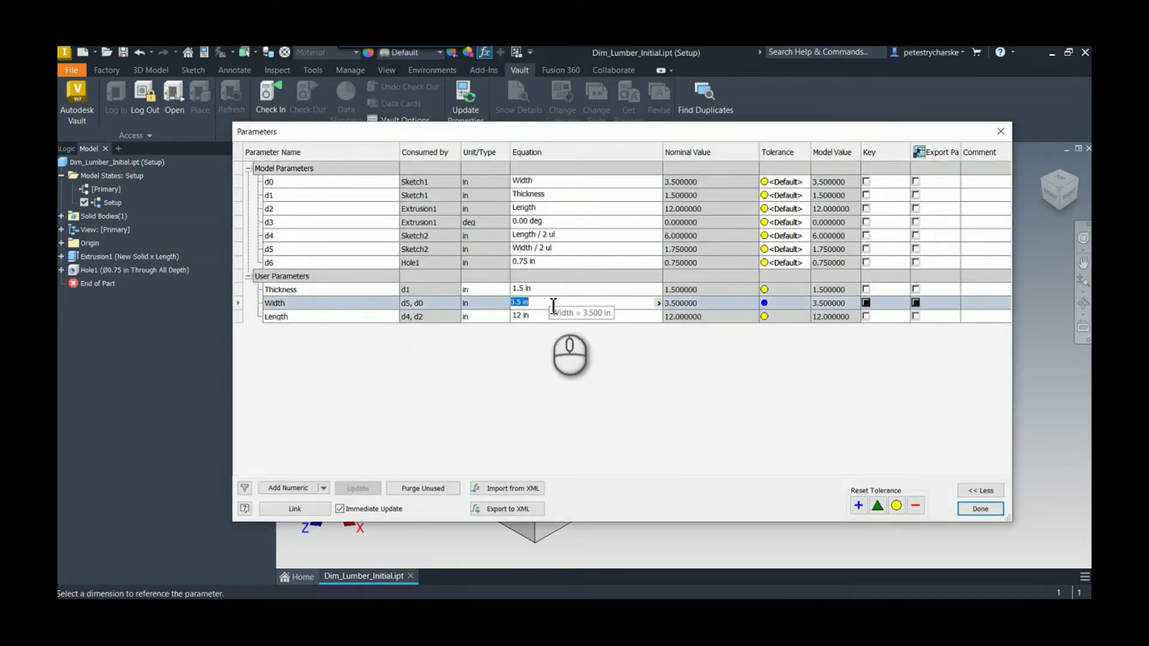
{"action": "key", "text": "Return"}
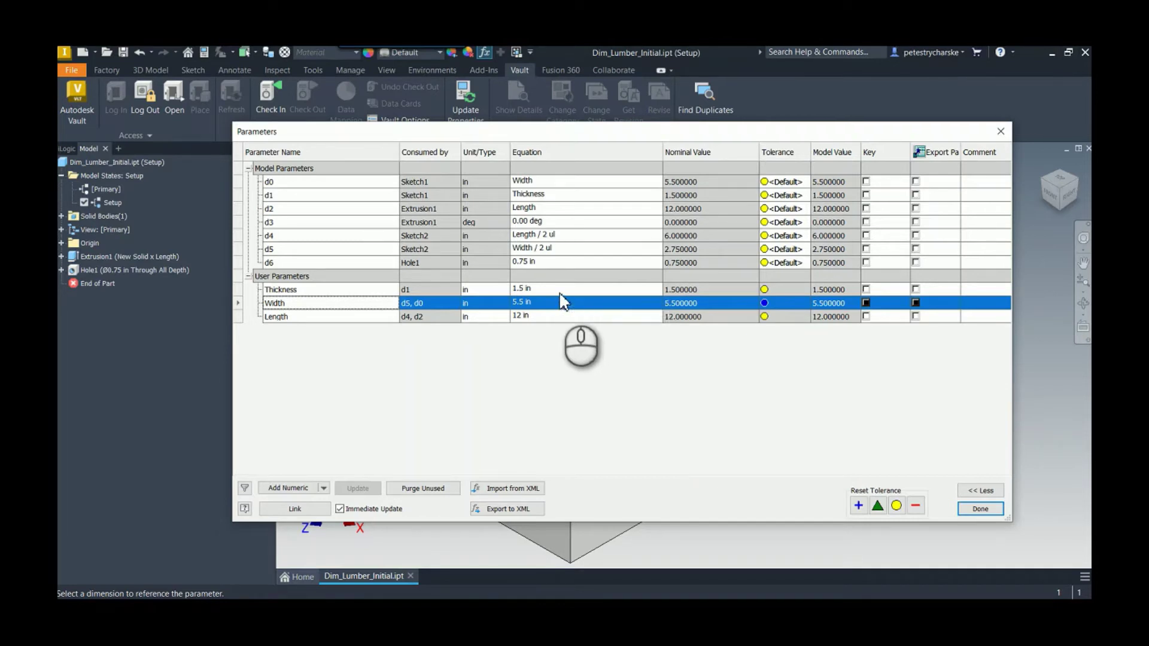
{"action": "left_click", "coordinate": [560, 289]}
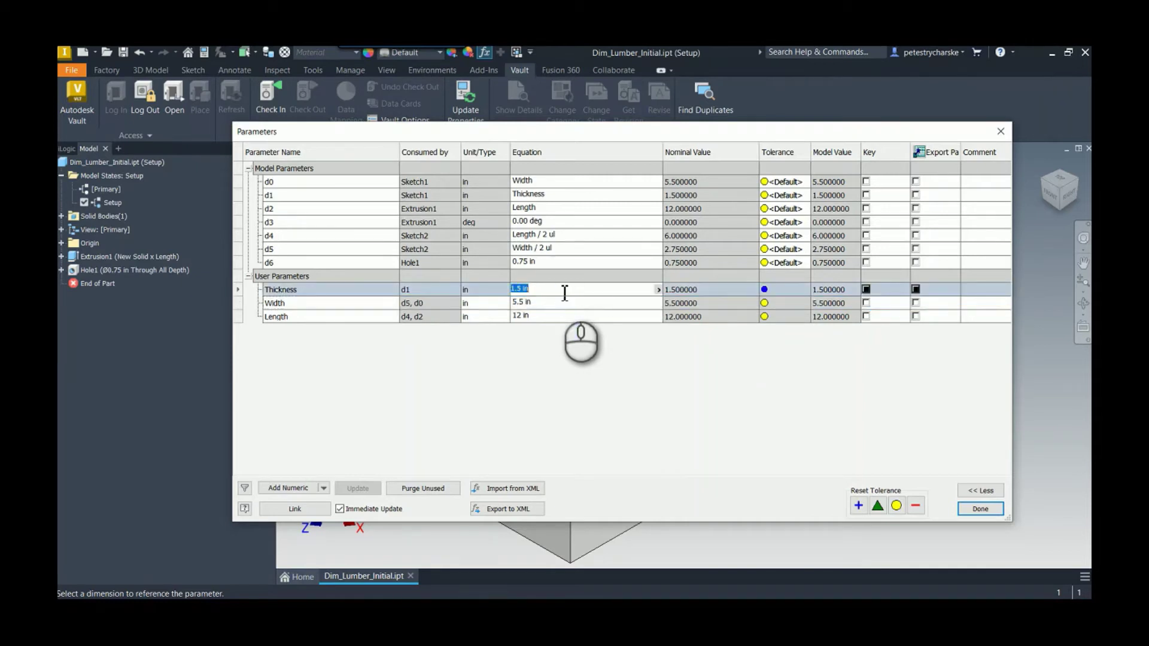
{"action": "left_click", "coordinate": [548, 315]}
{"action": "type", "text": "24"}
{"action": "key", "text": "Return"}
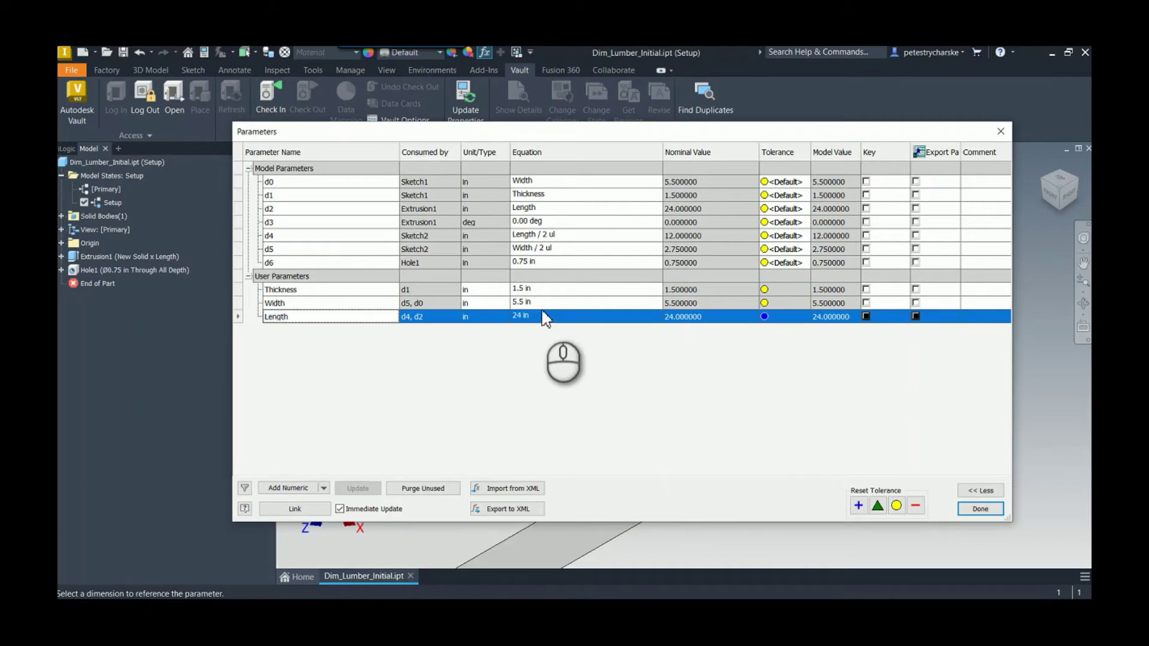
{"action": "left_click", "coordinate": [548, 290]}
{"action": "type", "text": "3"}
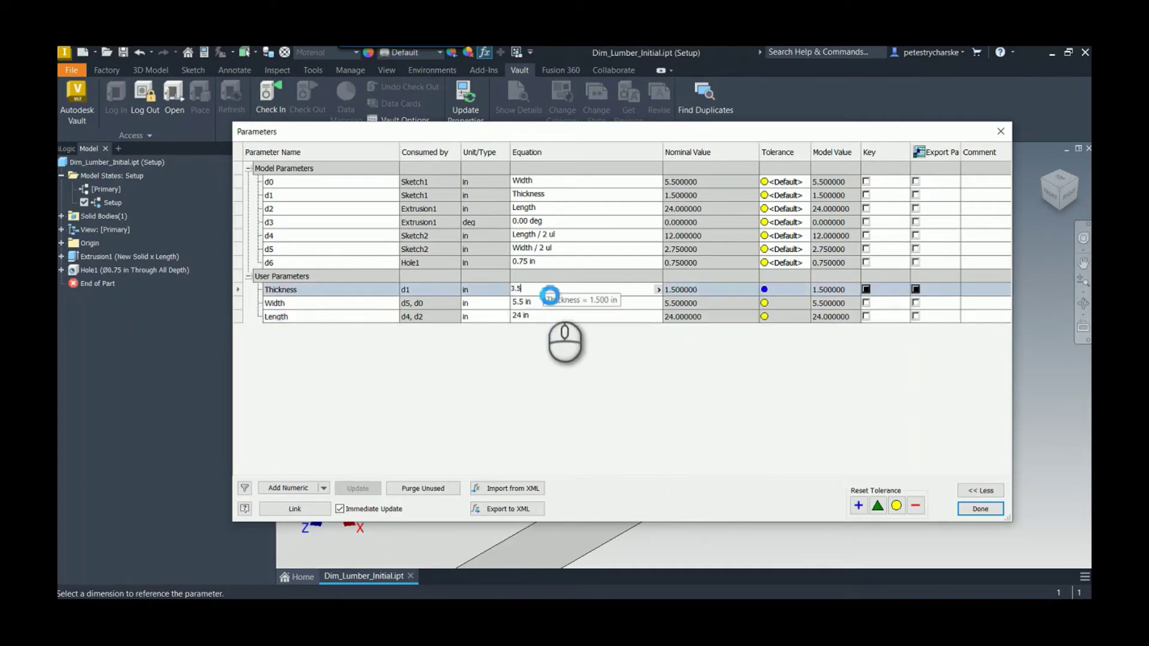
{"action": "type", "text": ".5"}
{"action": "key", "text": "Return"}
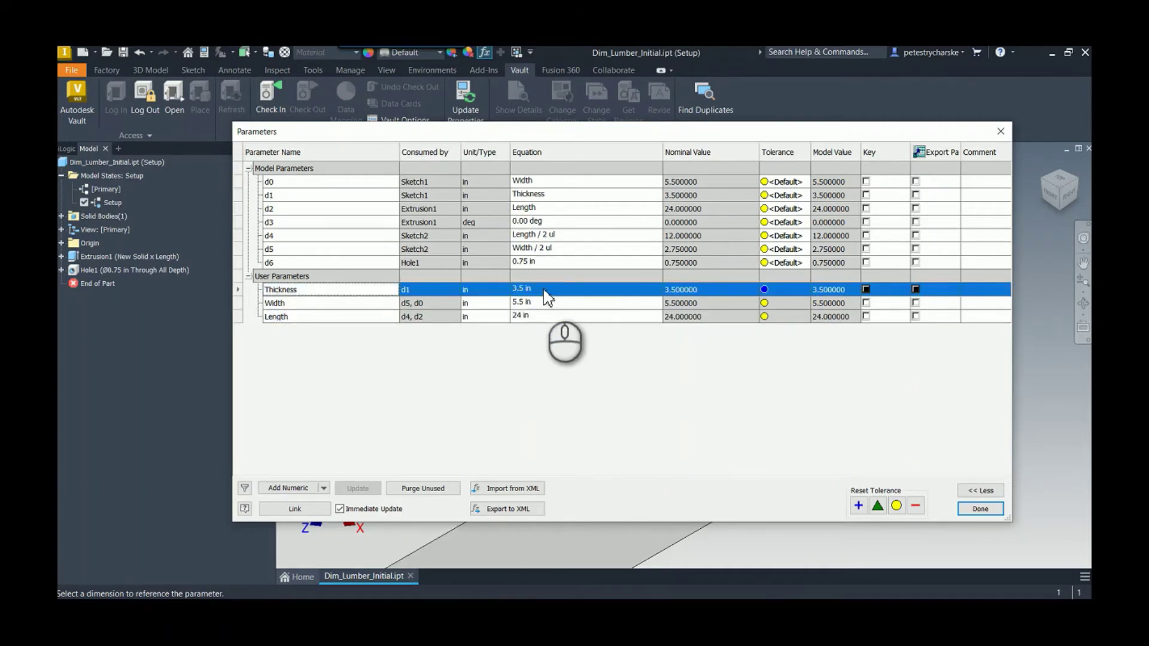
{"action": "left_click", "coordinate": [974, 510]}
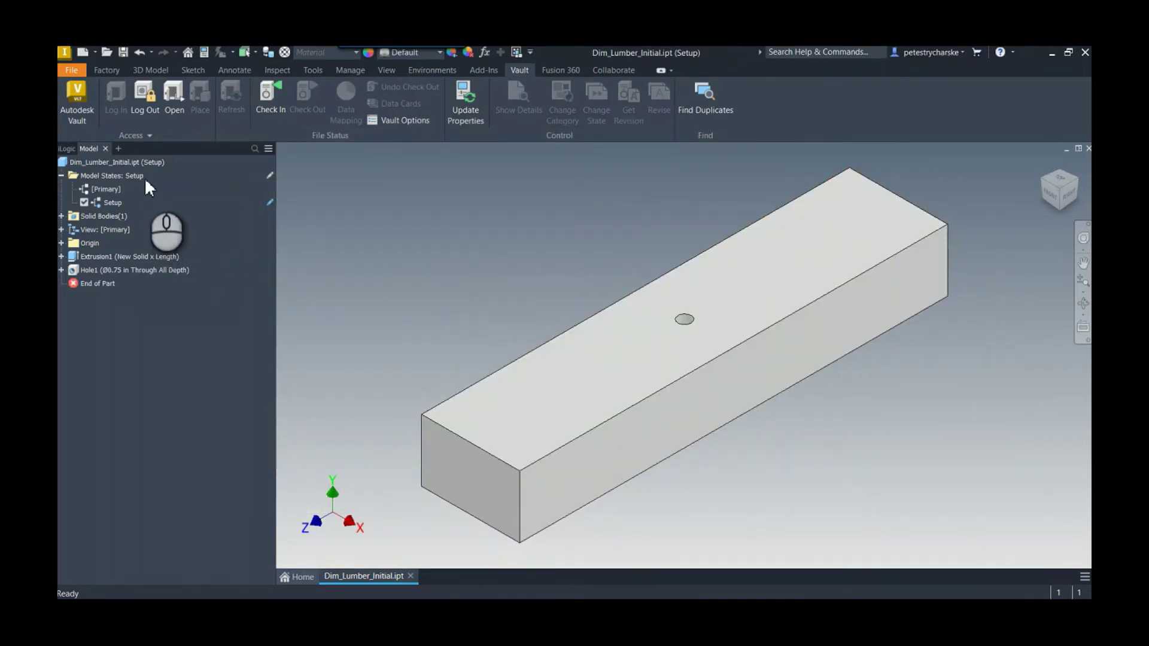
- In the Setup state's Project iProperties, change Part Number from Wood_Hole to 'St'
{"action": "right_click", "coordinate": [113, 203]}
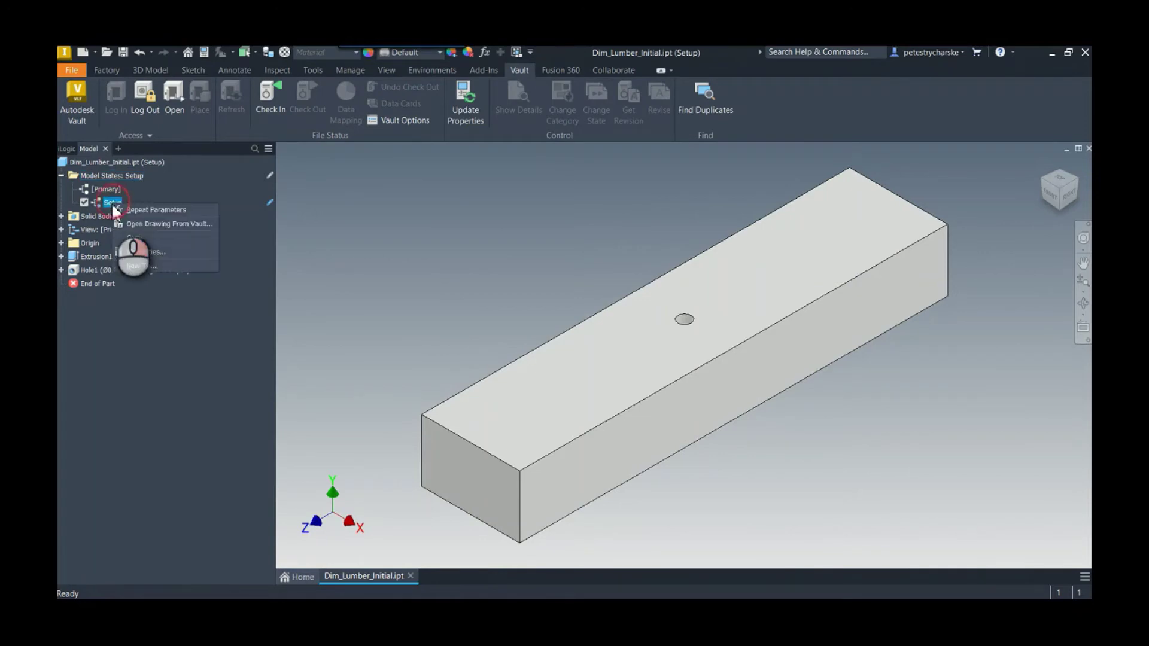
{"action": "left_click", "coordinate": [136, 250]}
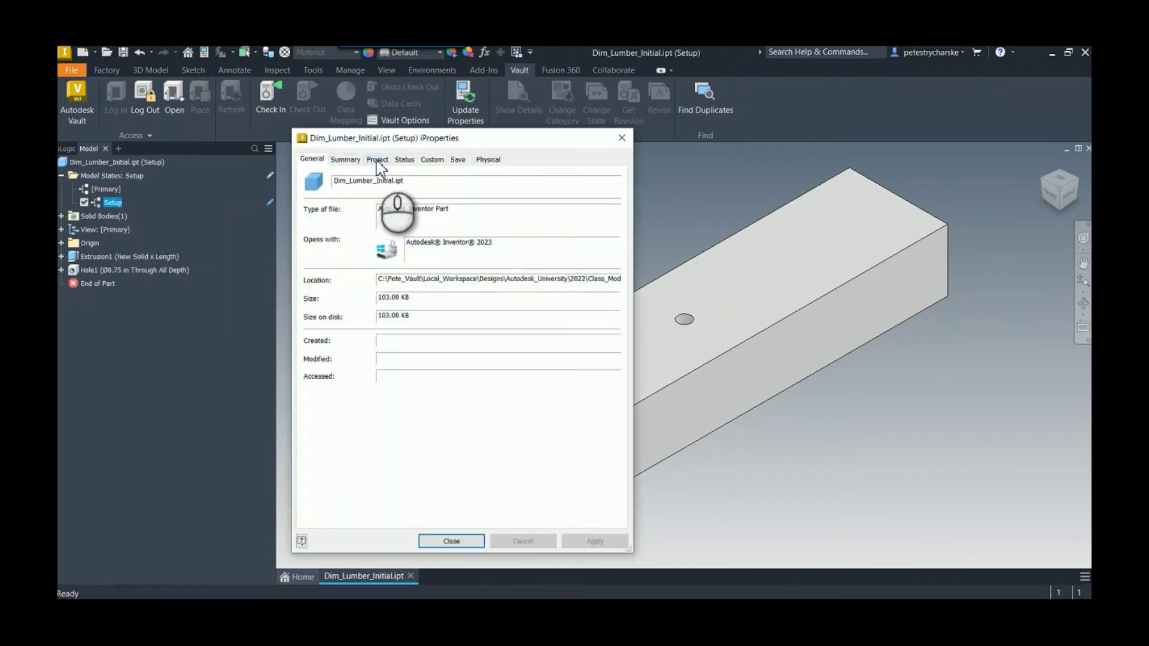
{"action": "left_click", "coordinate": [377, 161]}
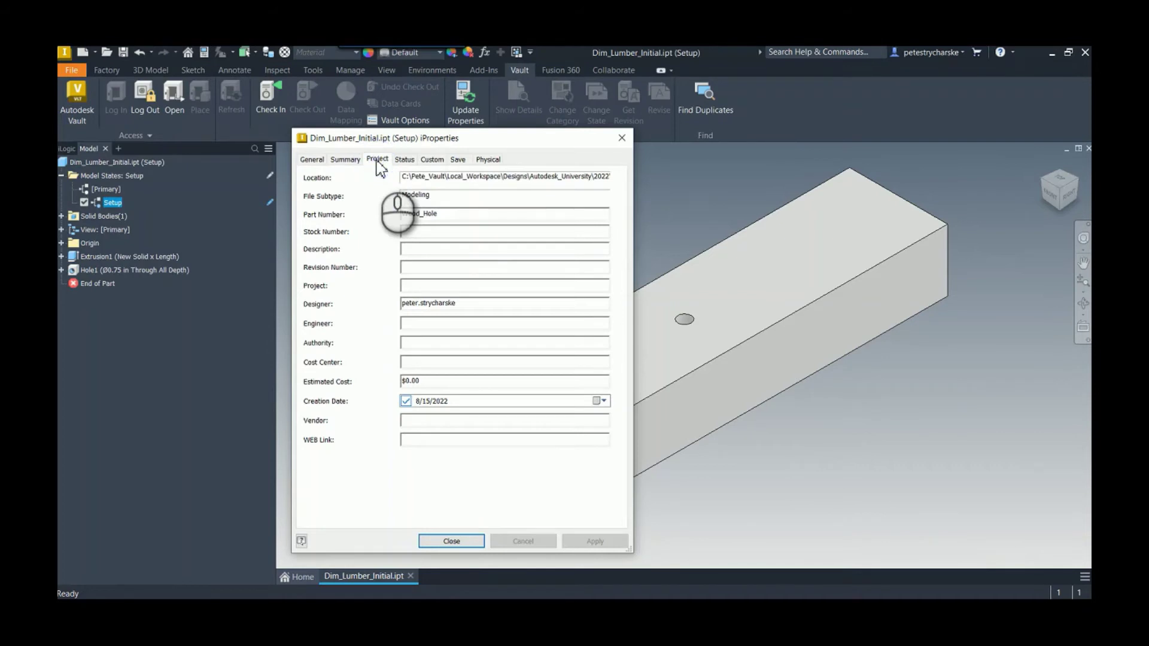
{"action": "double_click", "coordinate": [440, 214]}
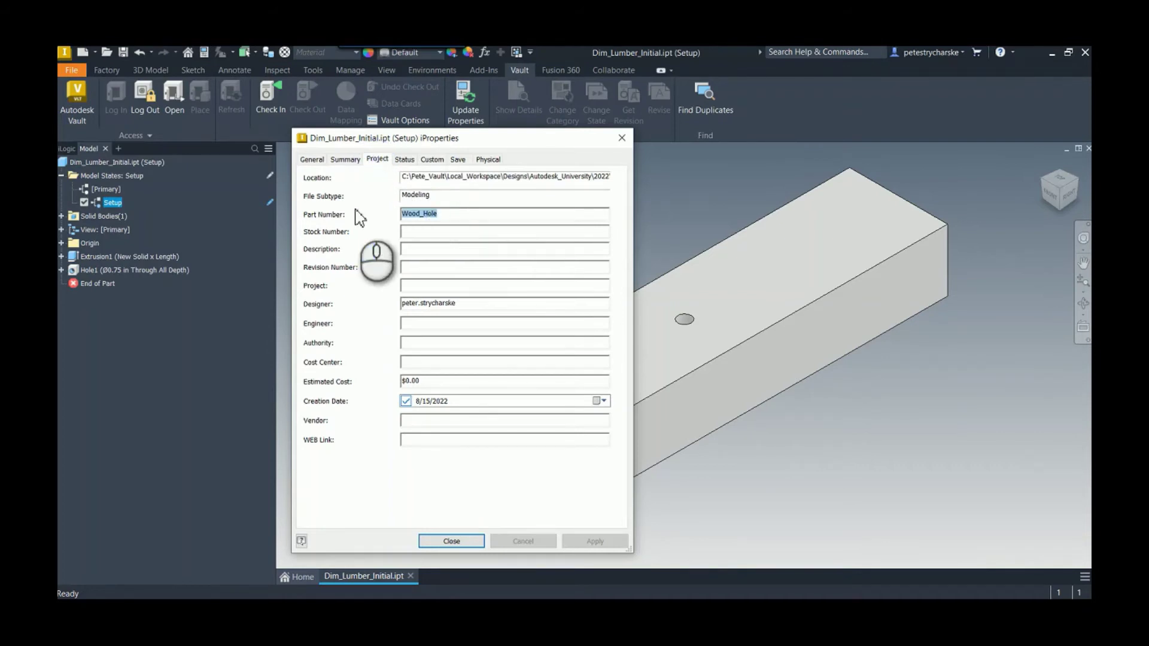
{"action": "type", "text": "Steve"}
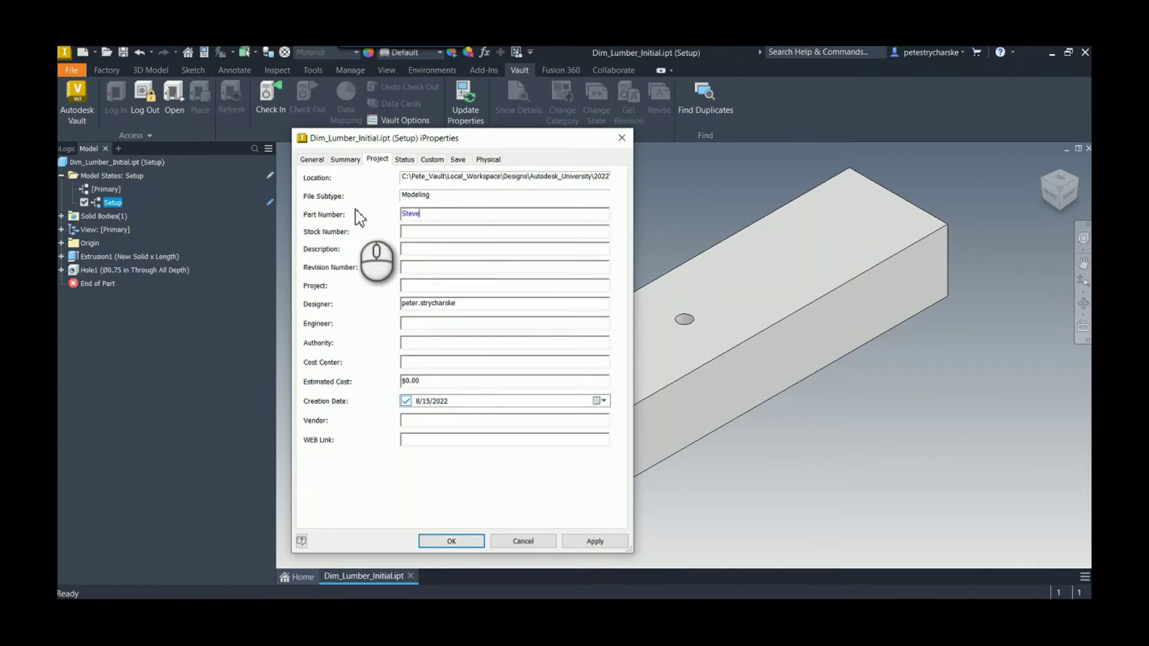
{"action": "key", "text": "Return"}
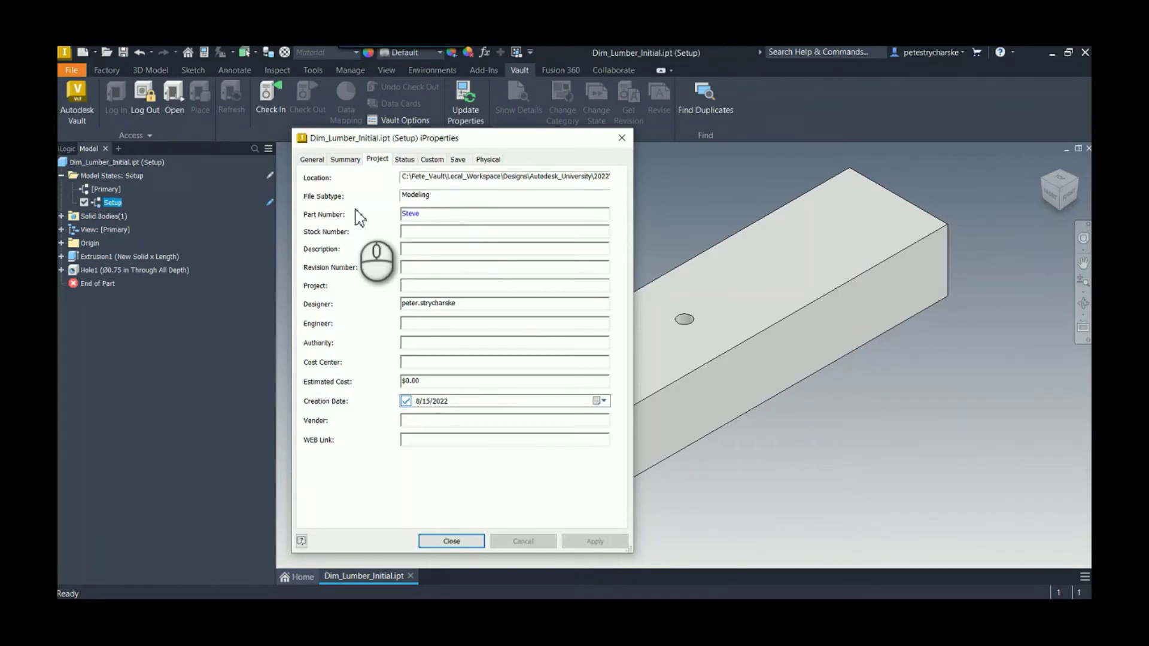
{"action": "left_click", "coordinate": [447, 541]}
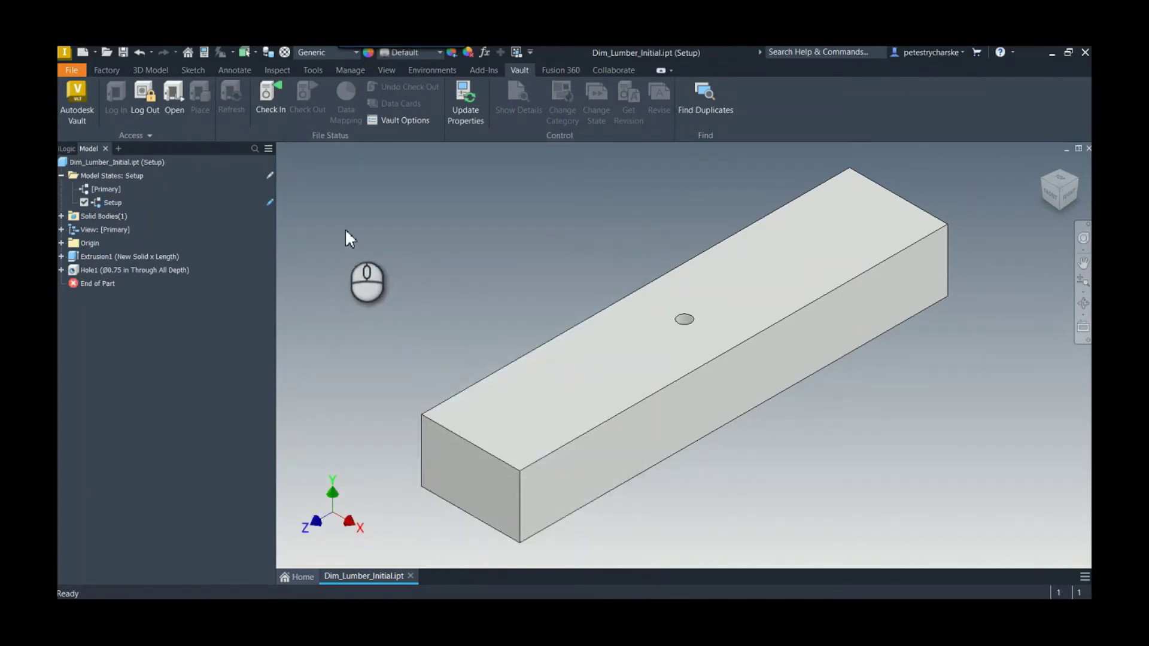
- Assign the Wood (Birch) material, then suppress the Hole1 feature in the Setup state
{"action": "left_click", "coordinate": [326, 53]}
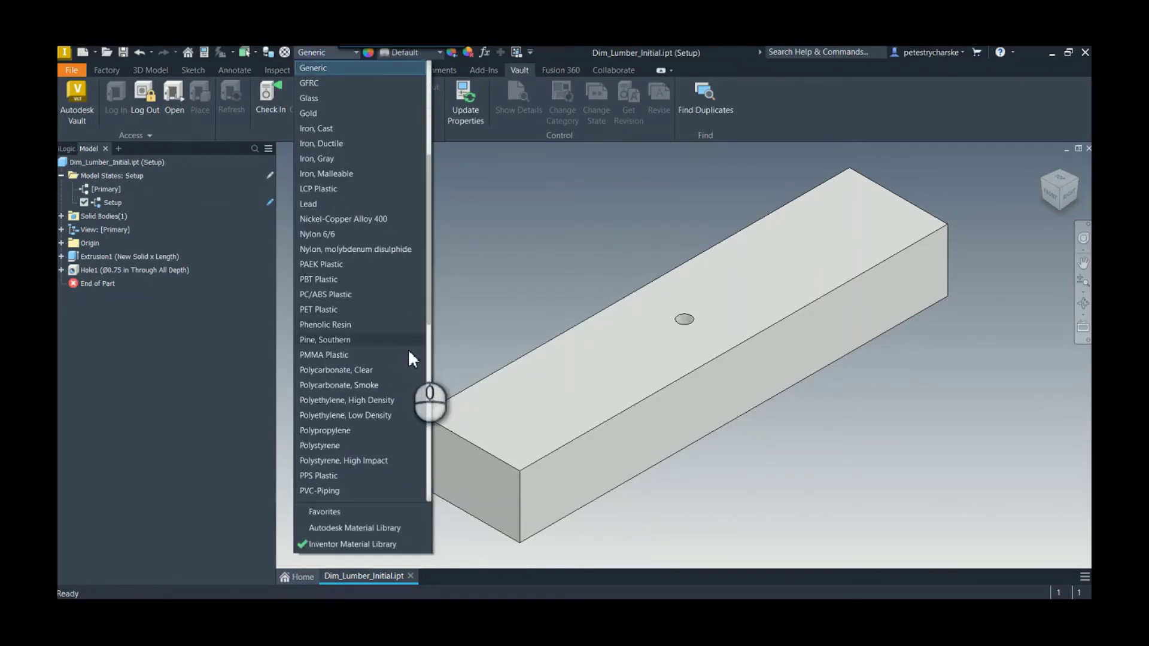
{"action": "left_click_drag", "start_coordinate": [429, 292], "coordinate": [417, 490]}
{"action": "left_click", "coordinate": [348, 431]}
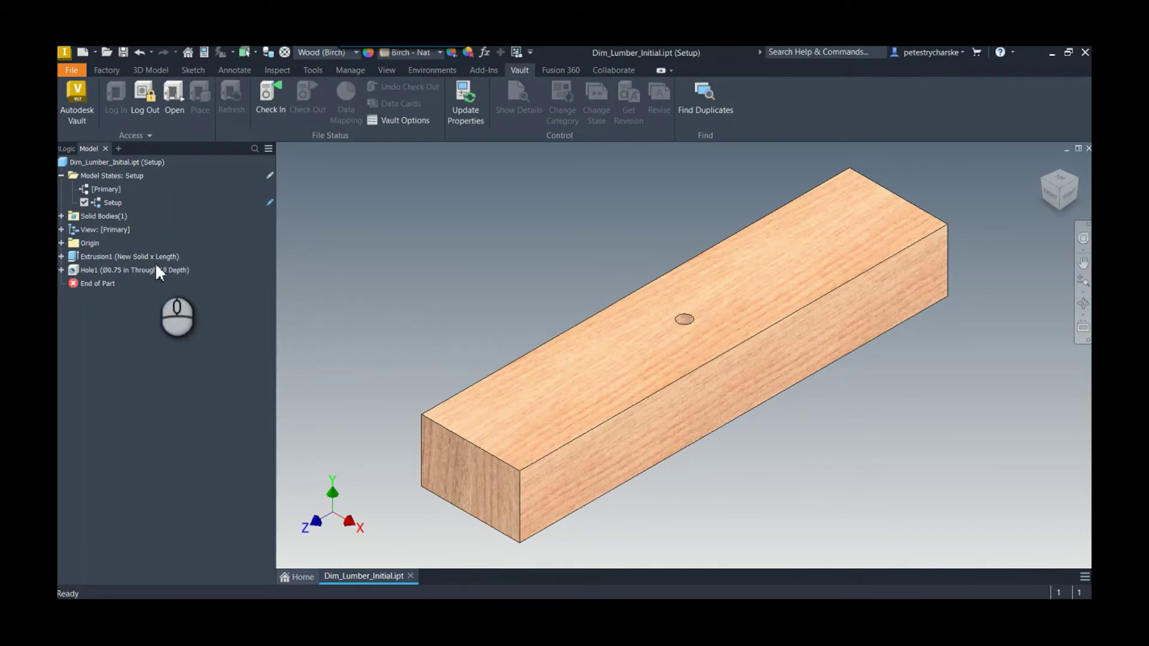
{"action": "right_click", "coordinate": [115, 270]}
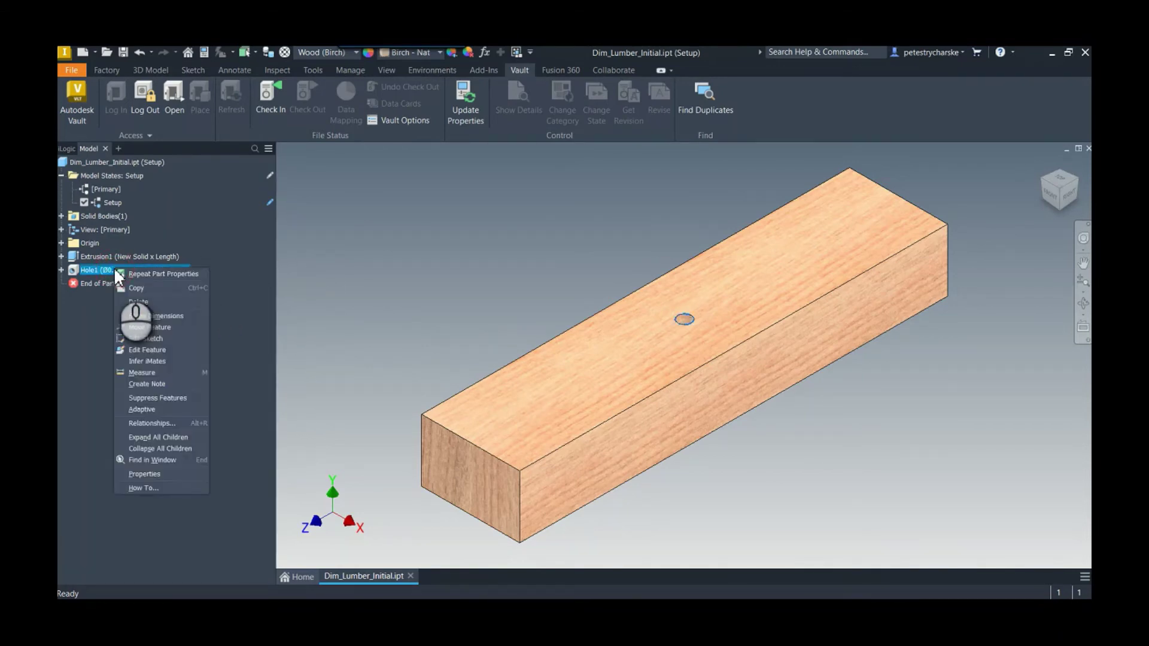
{"action": "left_click", "coordinate": [163, 397]}
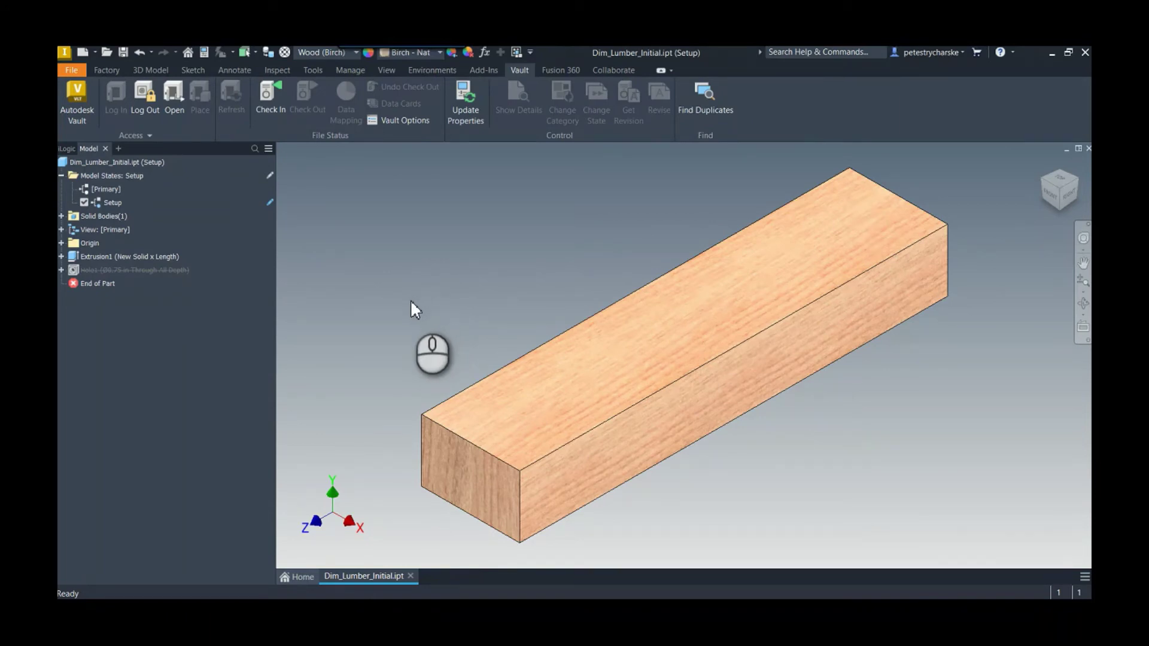
- Open the model states with Edit via Spreadsheet and accept the Excel notice
{"action": "right_click", "coordinate": [127, 177]}
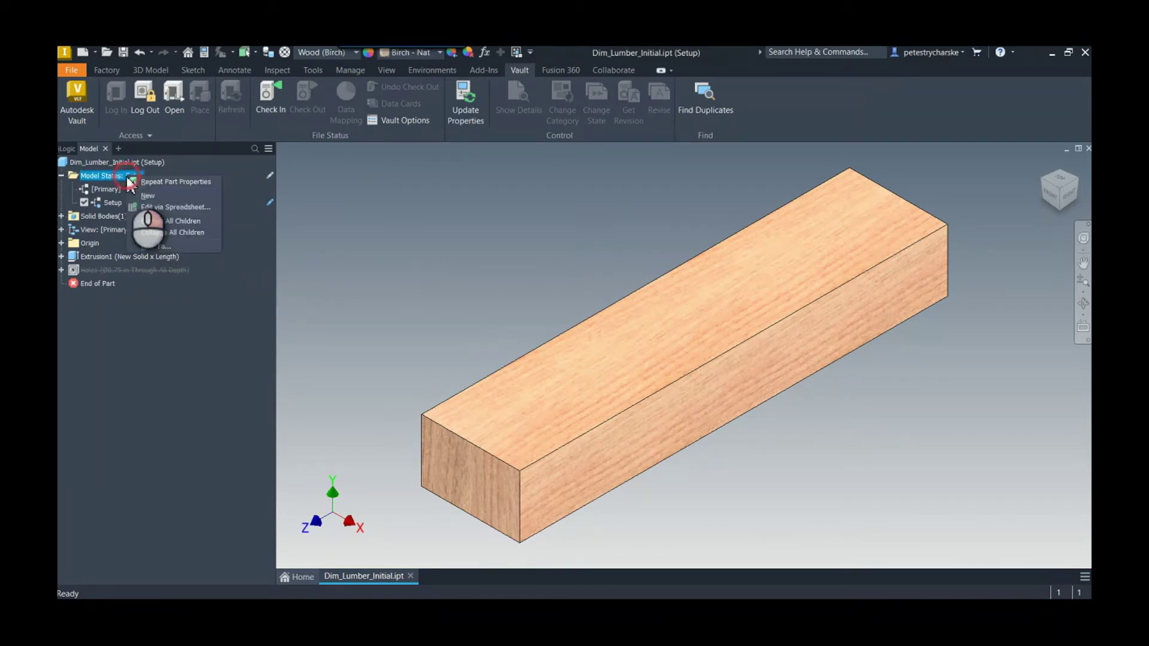
{"action": "left_click", "coordinate": [171, 206]}
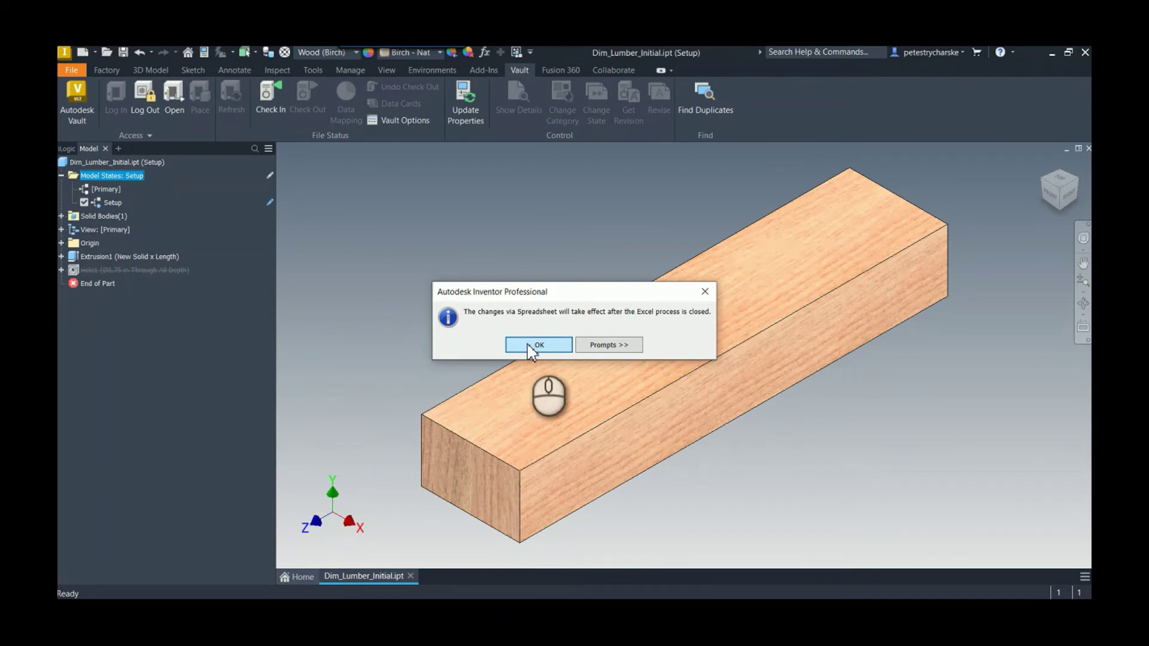
{"action": "left_click", "coordinate": [530, 347]}
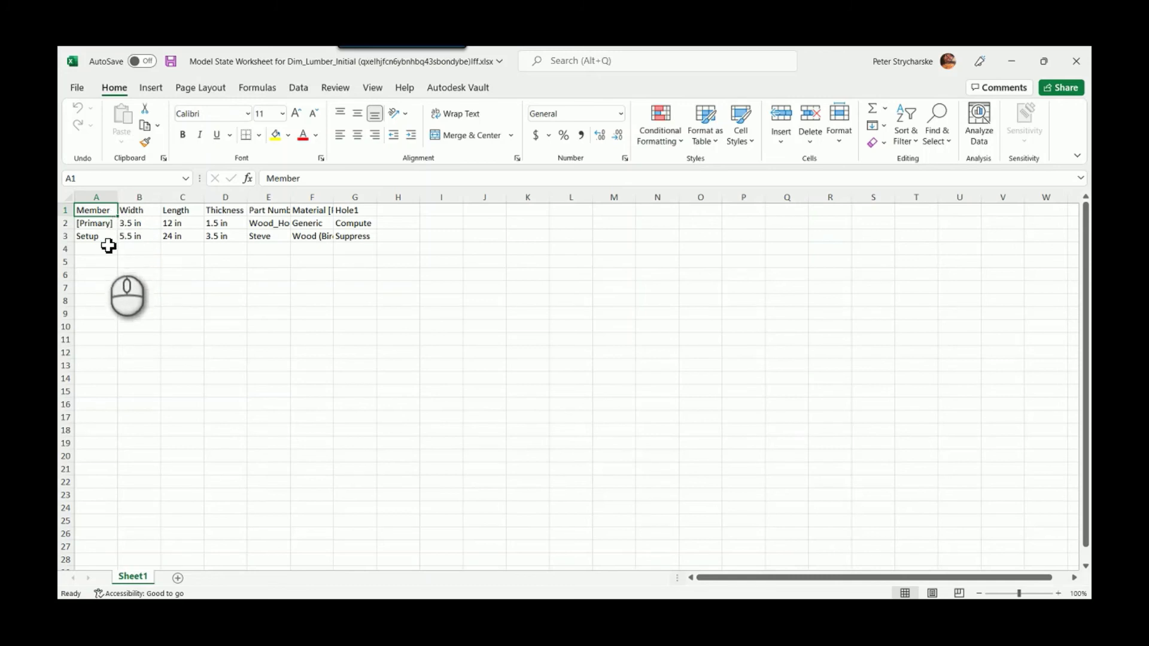
- Auto-fit columns E and F for Part Number and Material, then select the Setup row 3
{"action": "left_click", "coordinate": [113, 222]}
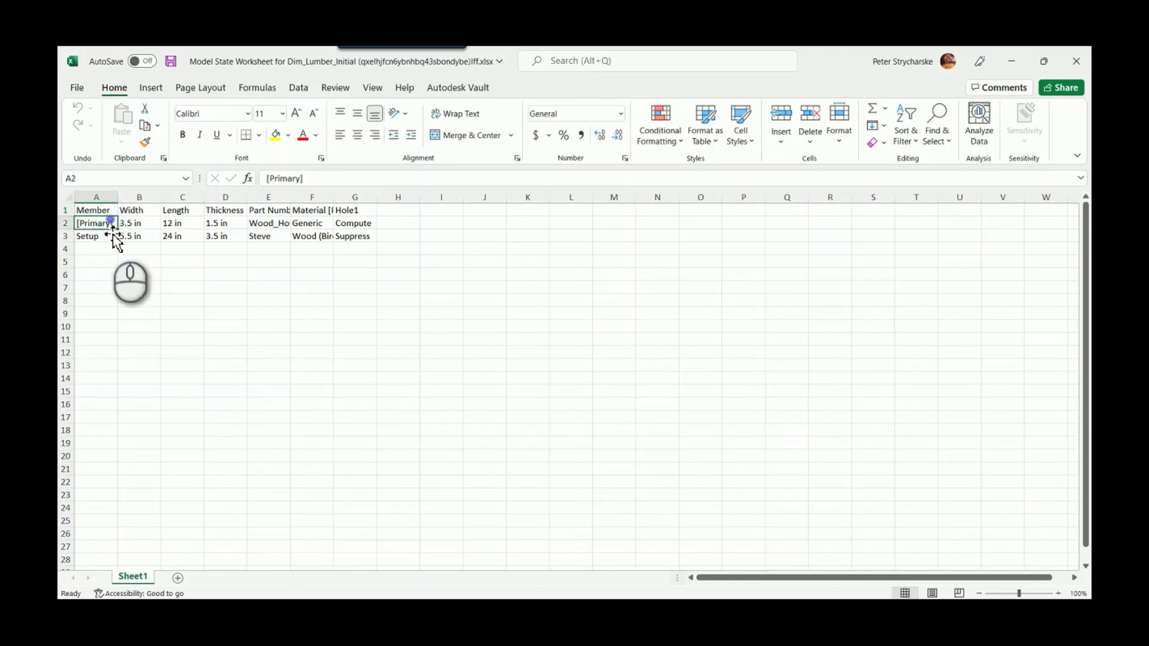
{"action": "left_click", "coordinate": [108, 238]}
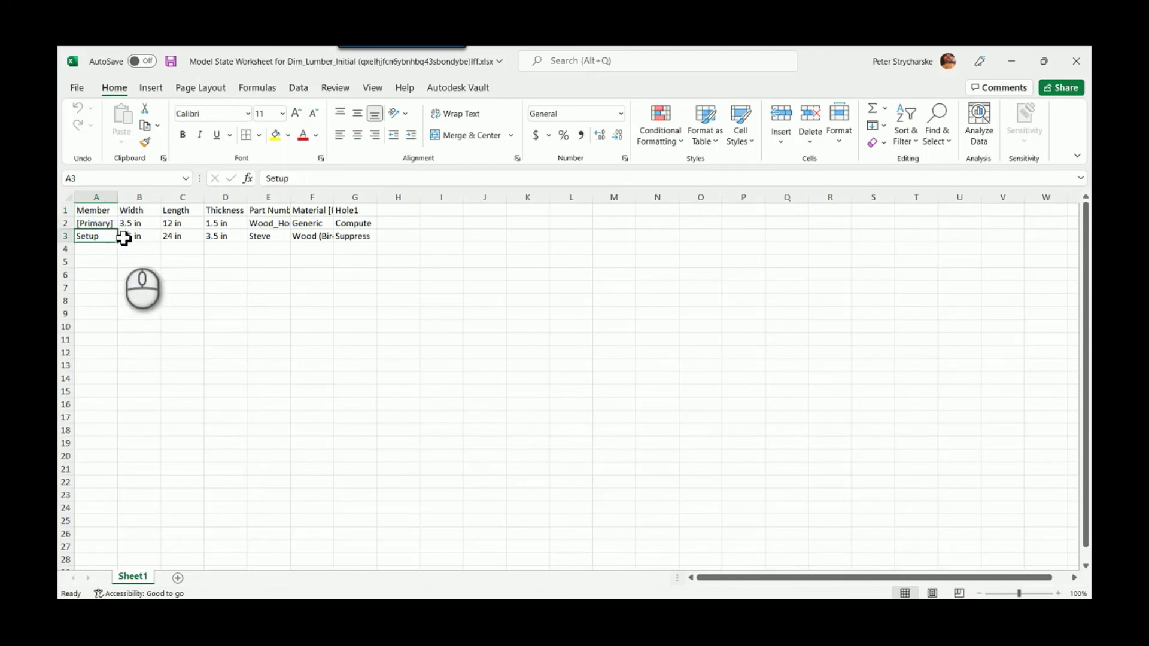
{"action": "left_click", "coordinate": [300, 203]}
{"action": "double_click", "coordinate": [292, 197]}
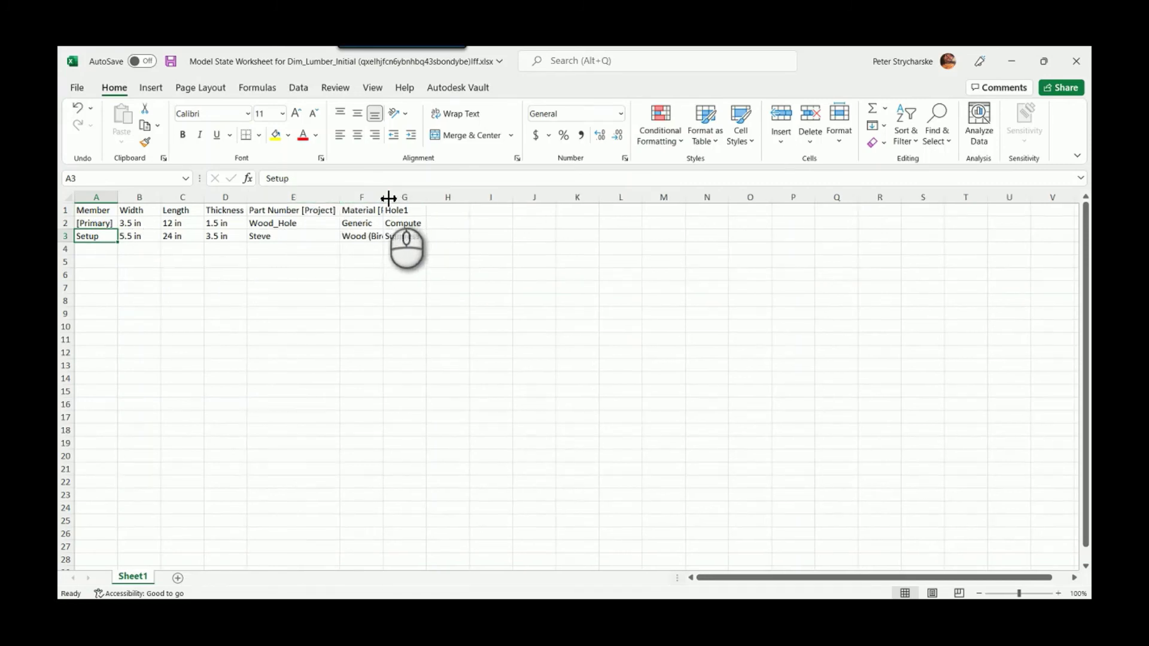
{"action": "double_click", "coordinate": [384, 197]}
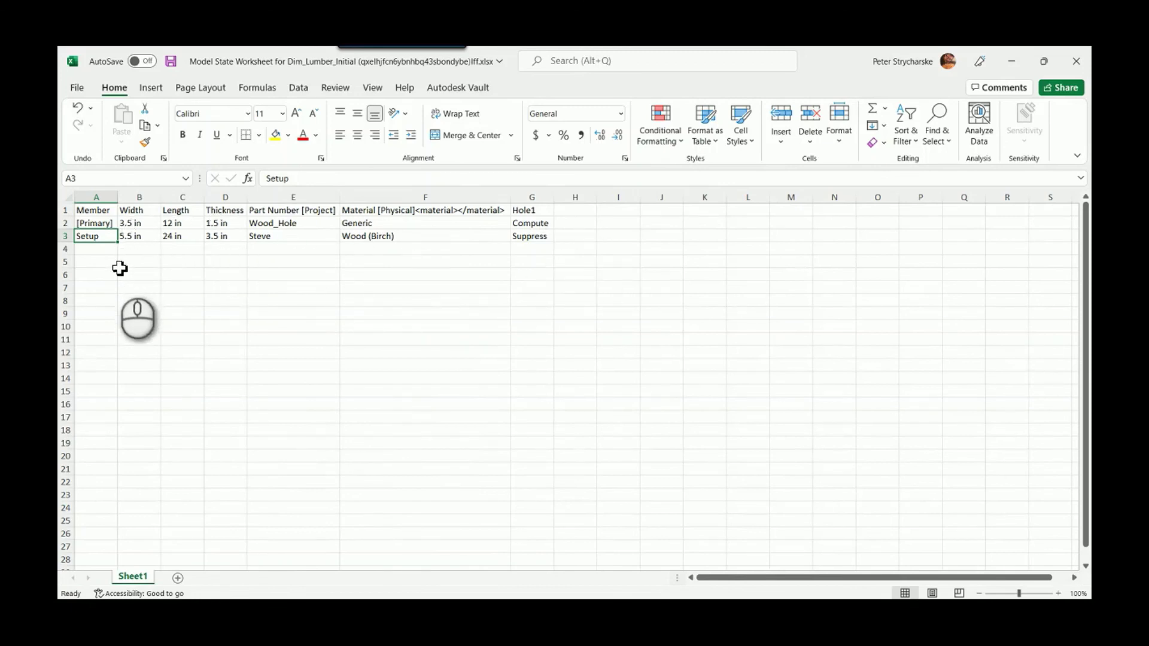
{"action": "left_click", "coordinate": [67, 236]}
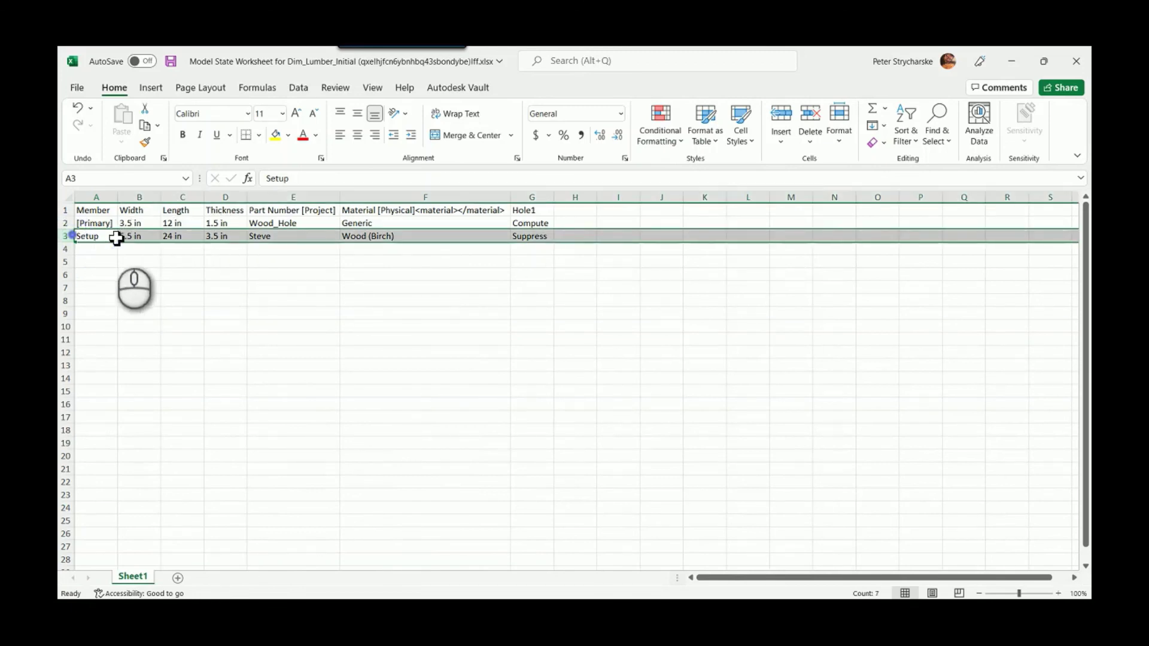